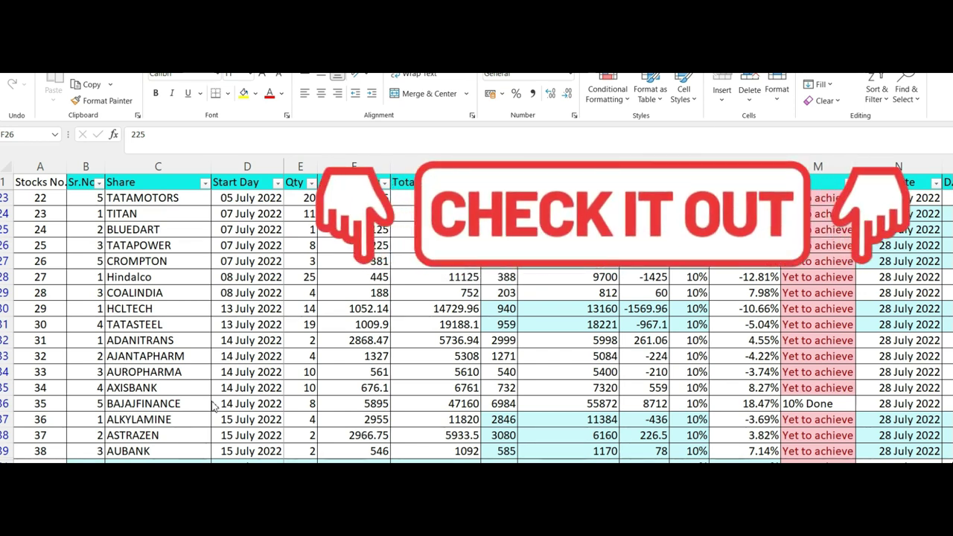
# Review the portfolio rows back up to the earliest shares, checking their start dates, net change and goal status.
pyautogui.press('Up')
pyautogui.press('Up')
pyautogui.press('Up')
pyautogui.press('Up')
pyautogui.press('Up')
pyautogui.press('Up')
pyautogui.press('Up')
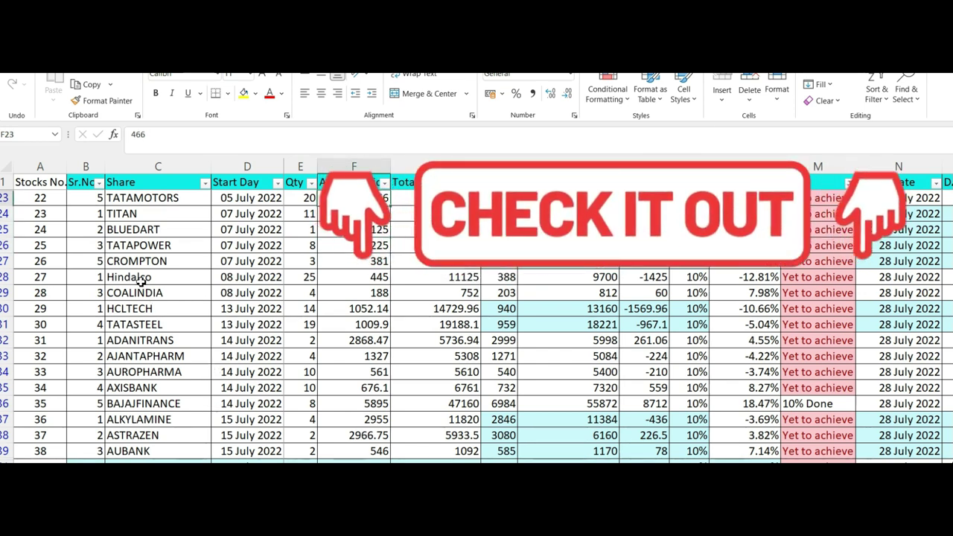
pyautogui.press('Up')
pyautogui.press('Up')
pyautogui.press('Up')
pyautogui.press('Up')
pyautogui.press('Up')
pyautogui.press('Up')
pyautogui.press('Up')
pyautogui.press('Up')
pyautogui.press('Up')
pyautogui.press('Up')
pyautogui.press('Up')
pyautogui.press('Up')
pyautogui.press('Up')
pyautogui.press('Down')
pyautogui.press('Down')
pyautogui.press('Down')
pyautogui.press('Left')
pyautogui.press('Left')
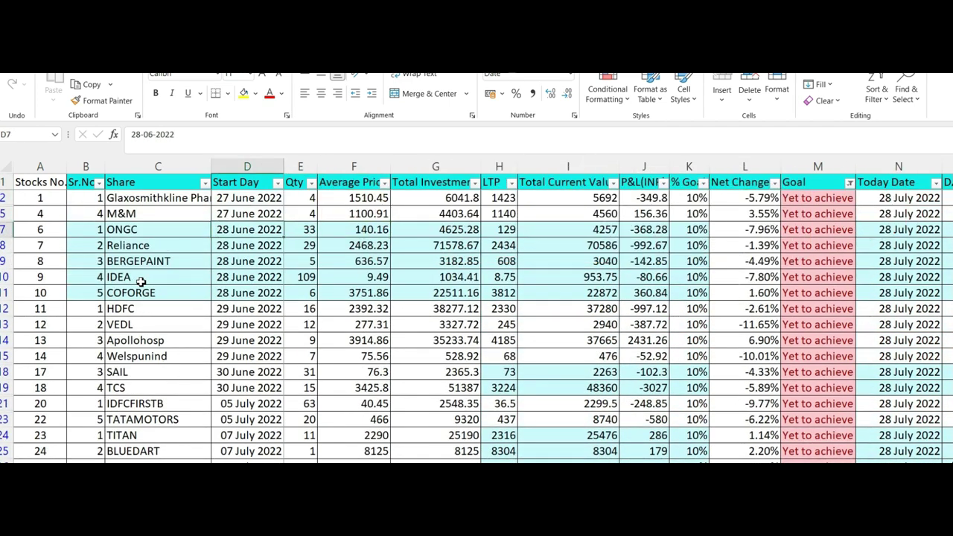
pyautogui.press('Left')
pyautogui.press('Up')
pyautogui.press('Up')
# Review the Share column from the earliest entries down to the end of the list, checking each share's goal status.
pyautogui.press('Down')
pyautogui.press('Down')
pyautogui.press('Down')
pyautogui.press('Down')
pyautogui.press('Down')
pyautogui.press('Down')
pyautogui.press('Down')
pyautogui.press('Down')
pyautogui.press('Down')
pyautogui.press('Down')
pyautogui.press('Down')
pyautogui.press('Down')
pyautogui.press('Down')
pyautogui.press('Down')
pyautogui.press('Down')
pyautogui.press('Down')
pyautogui.press('Down')
pyautogui.press('Down')
pyautogui.press('Down')
pyautogui.press('Down')
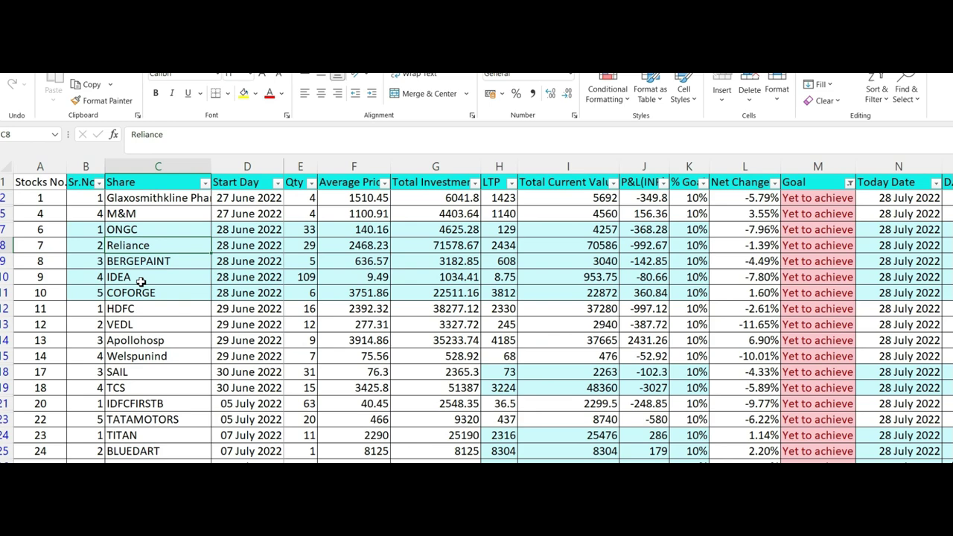
pyautogui.press('Down')
pyautogui.press('Down')
pyautogui.press('Down')
pyautogui.press('Down')
pyautogui.press('Down')
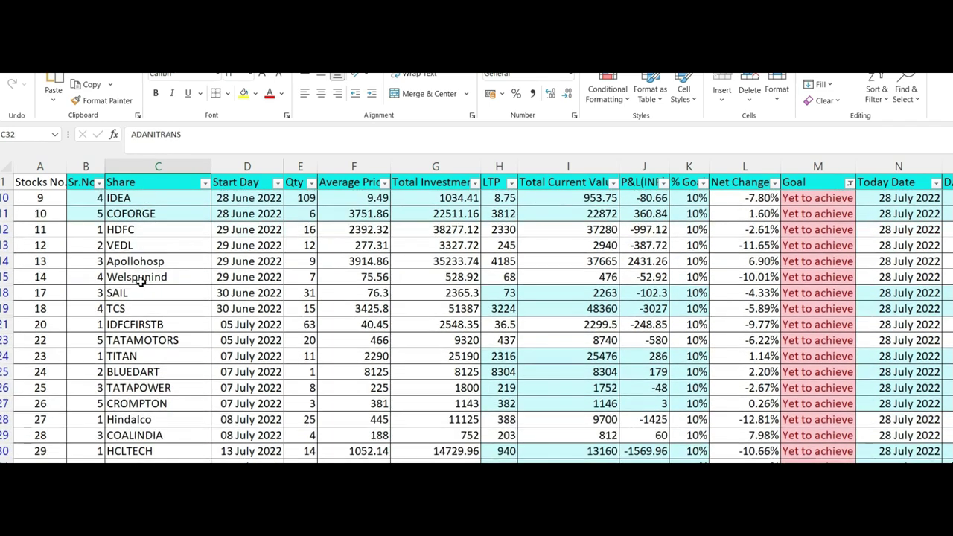
pyautogui.press('Down')
pyautogui.press('Down')
pyautogui.press('Down')
pyautogui.press('Down')
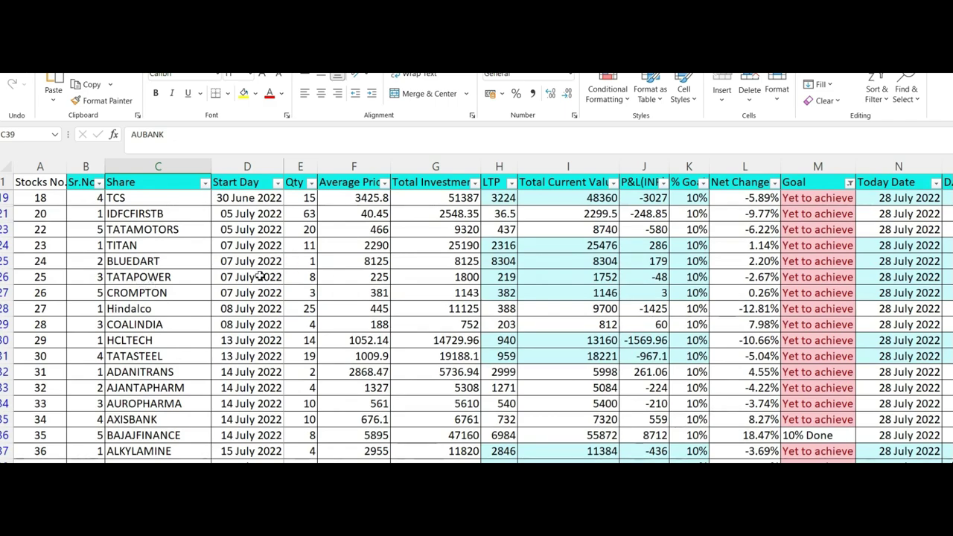
pyautogui.press('Down')
pyautogui.press('Down')
pyautogui.press('Down')
pyautogui.press('Down')
pyautogui.press('Down')
pyautogui.press('Down')
pyautogui.press('Down')
pyautogui.press('Down')
pyautogui.press('Down')
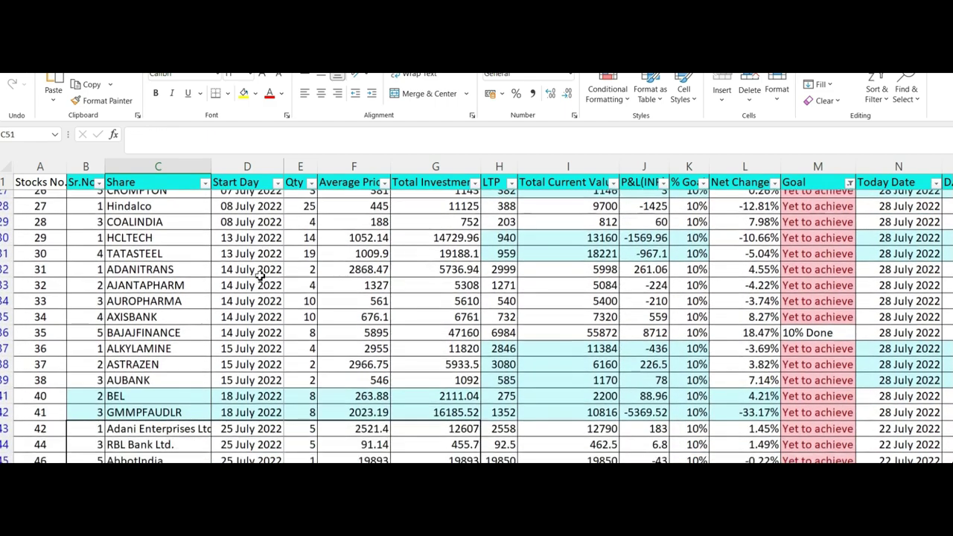
# Examine the BAJAJFINANCE row from its share name across to its net change.
pyautogui.click(737, 326)
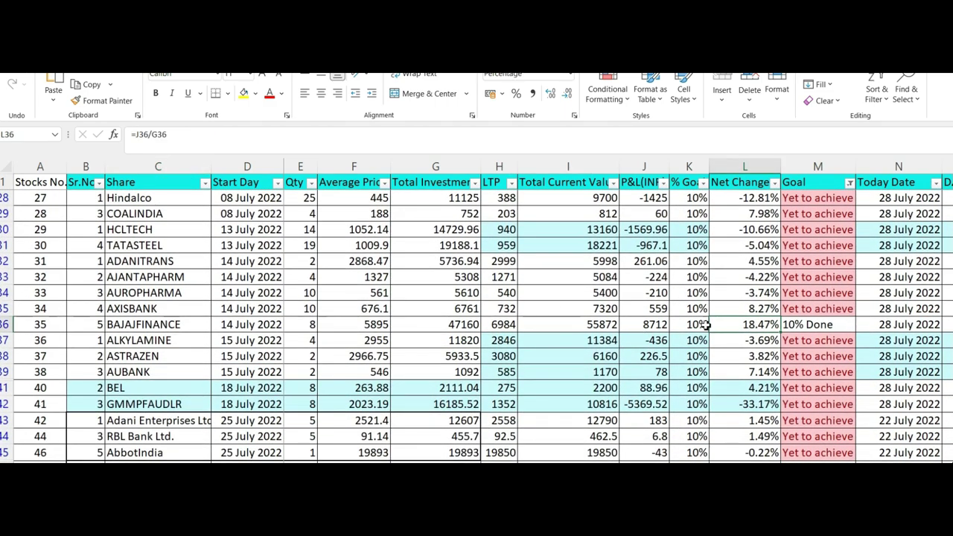
pyautogui.click(178, 323)
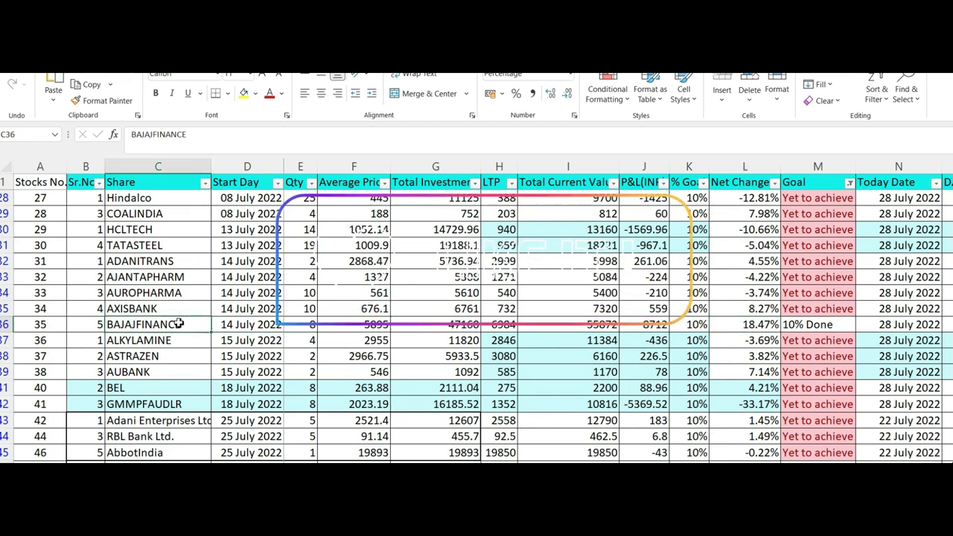
pyautogui.press('Right')
pyautogui.press('Right')
pyautogui.press('Right')
pyautogui.press('Right')
pyautogui.press('Right')
pyautogui.press('Right')
pyautogui.press('Right')
pyautogui.press('Right')
pyautogui.press('Right')
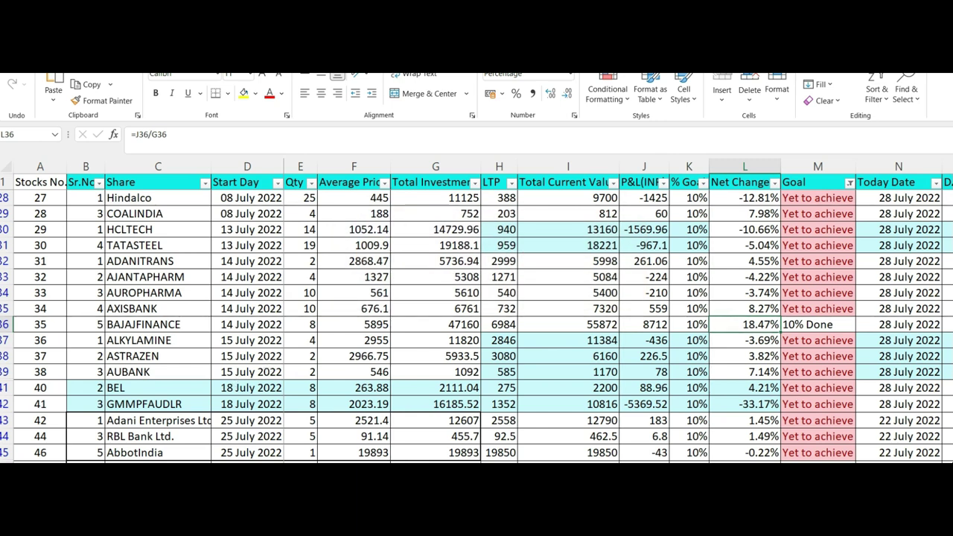
# Check the BAJFINANCE price in the trading platform's watchlist and return to the Excel portfolio sheet.
pyautogui.moveTo(481, 446)
pyautogui.click(480, 447)
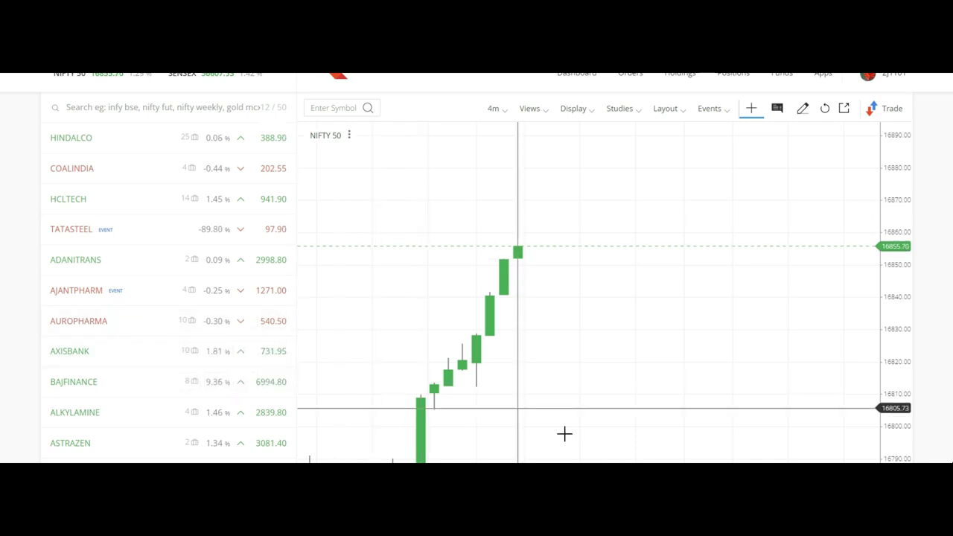
pyautogui.hotkey('alt', 'Tab')
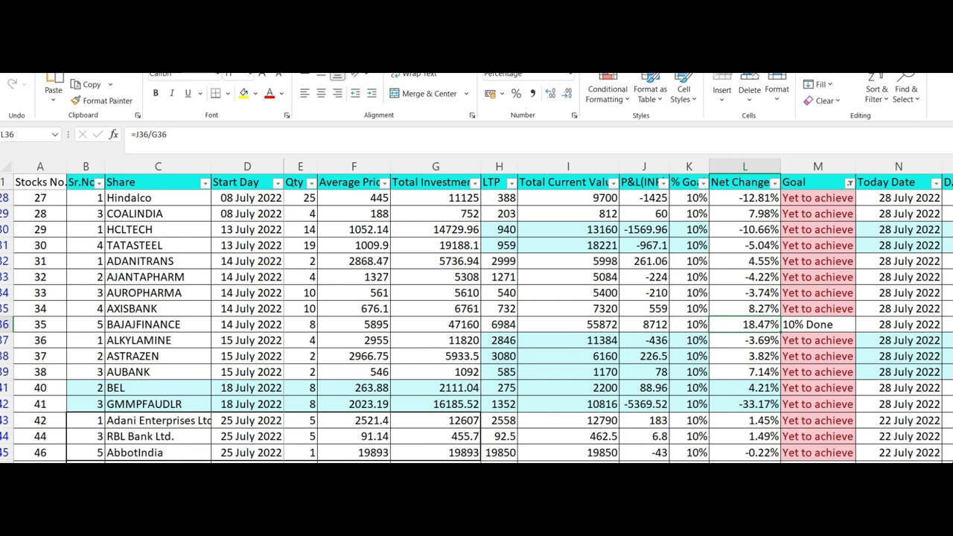
# Fill the whole BAJAJFINANCE row, from Stocks No. to DAYS, with the bright green recent color.
pyautogui.click(22, 326)
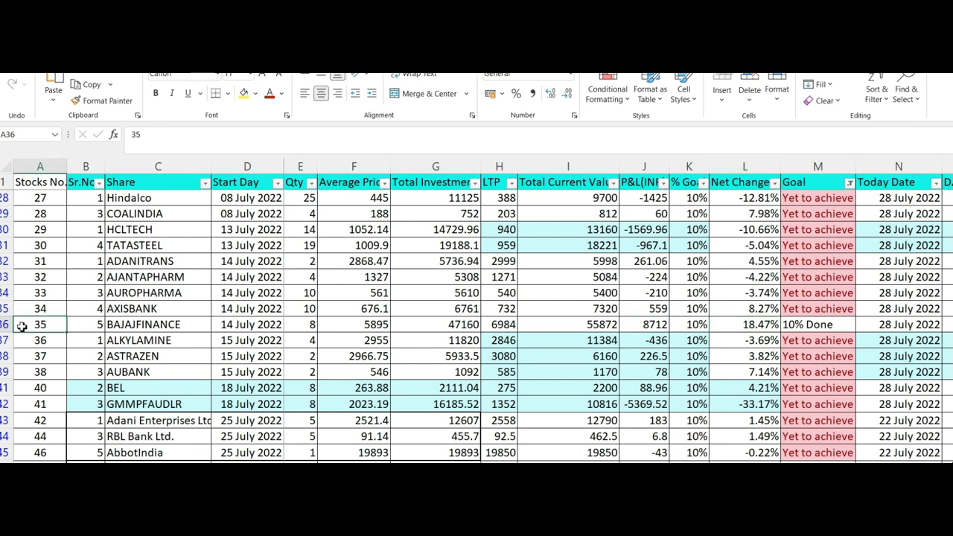
pyautogui.press('Right')
pyautogui.press('Right')
pyautogui.moveTo(41, 325)
pyautogui.mouseDown()
pyautogui.moveTo(325, 305)
pyautogui.moveTo(510, 344)
pyautogui.moveTo(644, 324)
pyautogui.moveTo(886, 342)
pyautogui.moveTo(943, 358)
pyautogui.moveTo(734, 334)
pyautogui.moveTo(745, 307)
pyautogui.moveTo(742, 327)
pyautogui.moveTo(766, 325)
pyautogui.mouseUp()
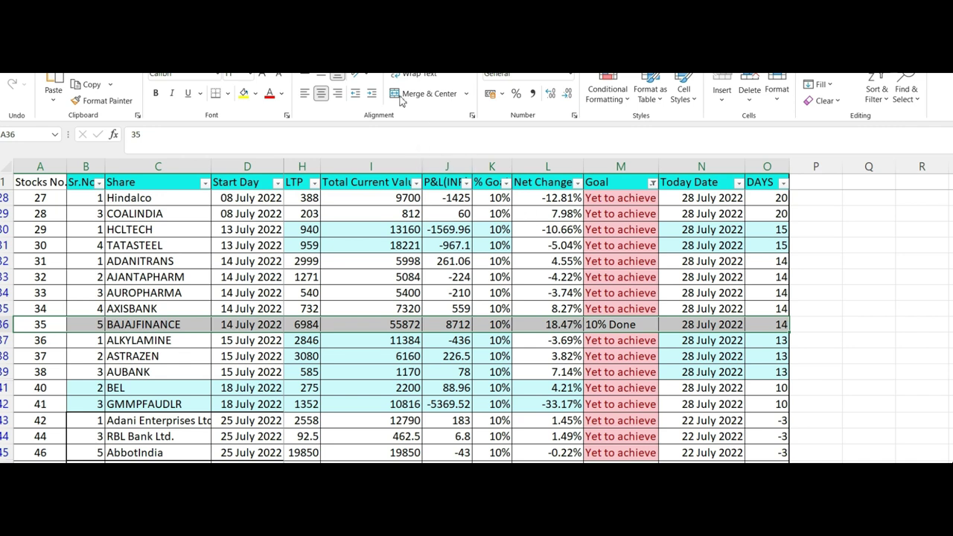
pyautogui.click(255, 95)
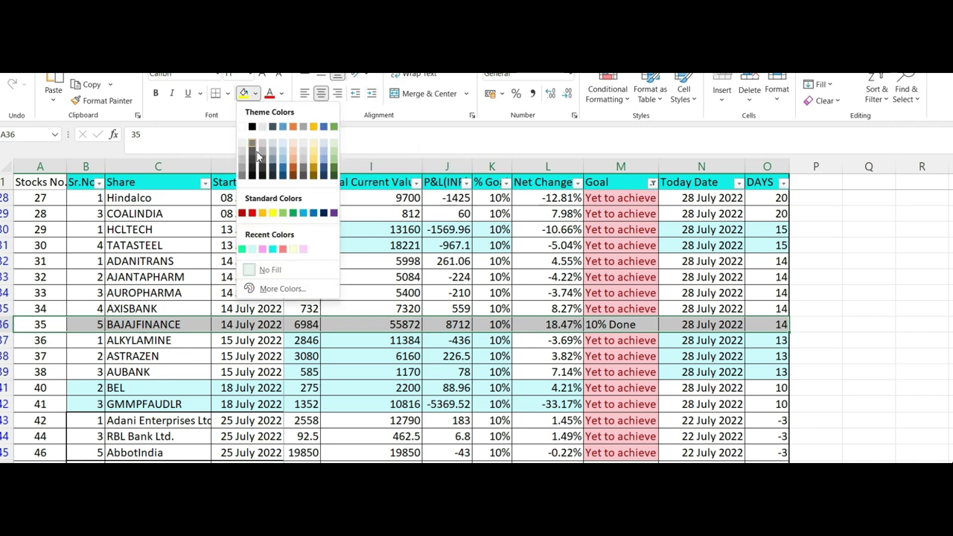
pyautogui.click(242, 250)
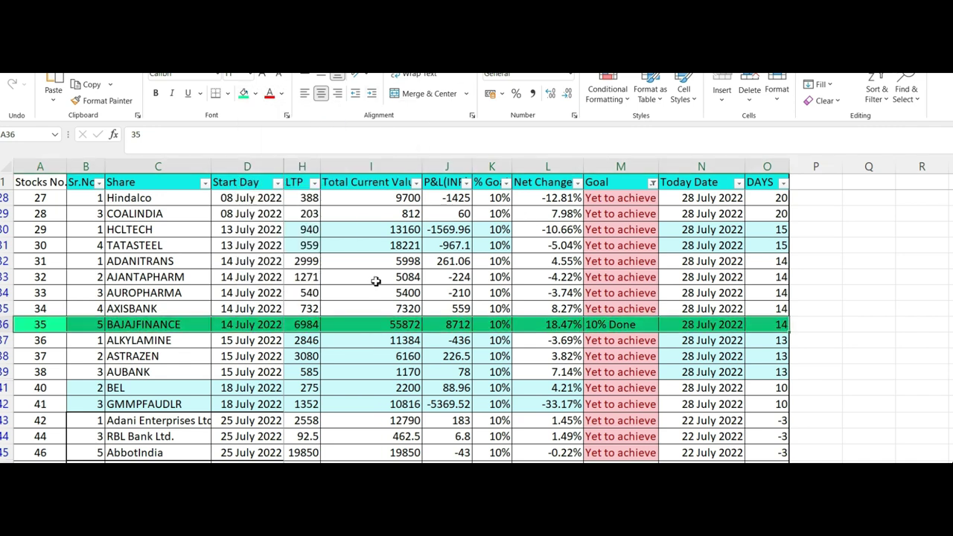
# Replace the Today Date formula in the BAJAJFINANCE row with the fixed date 28-07-2022, reusing the row's start date.
pyautogui.click(716, 327)
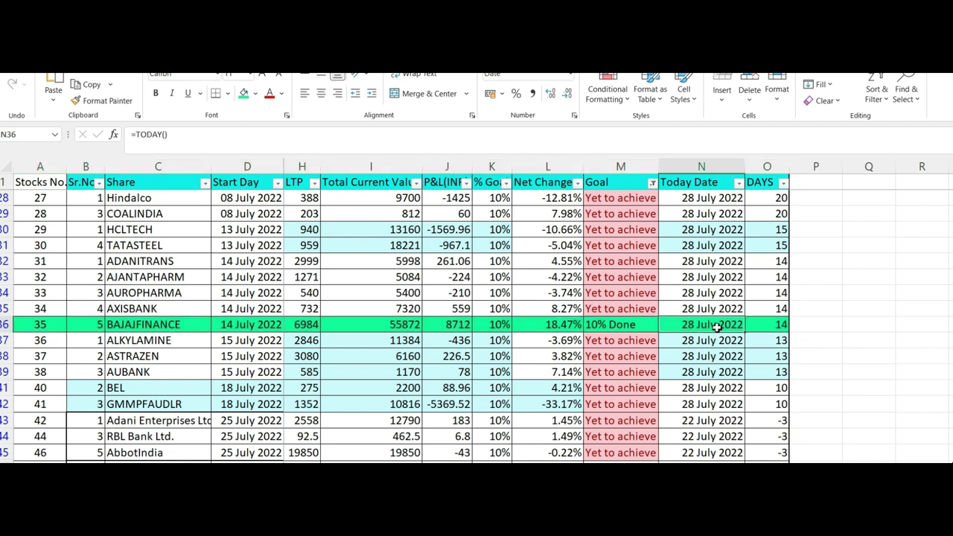
pyautogui.click(245, 326)
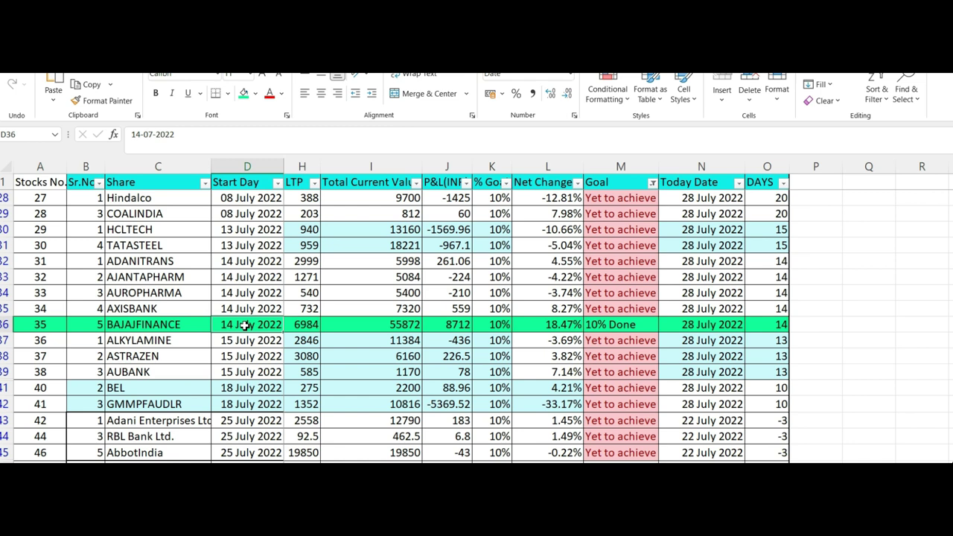
pyautogui.hotkey('ctrl', 'c')
pyautogui.click(702, 326)
pyautogui.hotkey('ctrl', 'v')
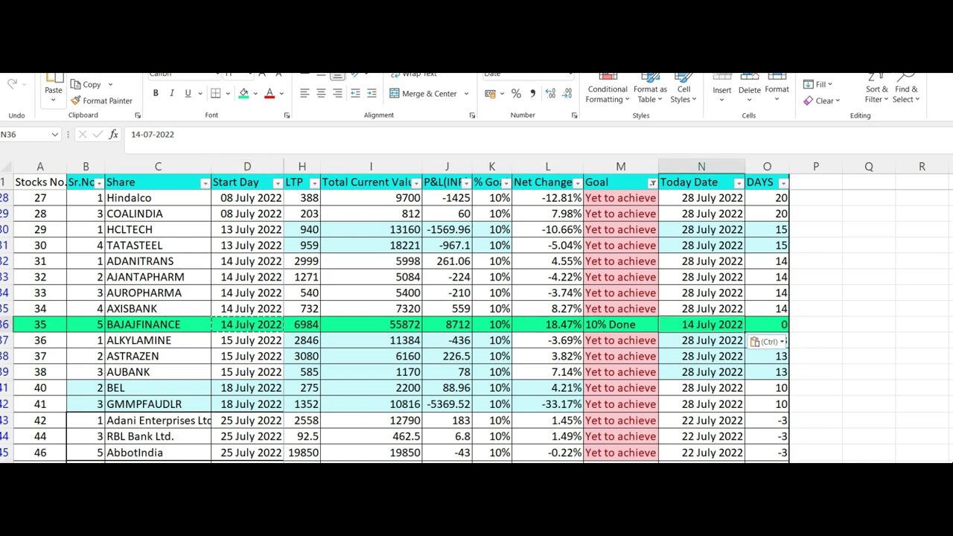
pyautogui.click(143, 134)
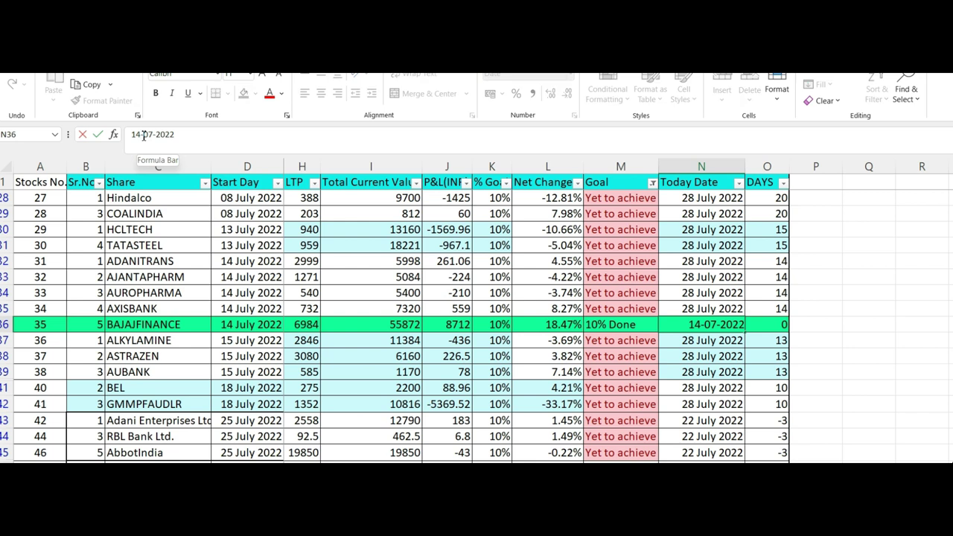
pyautogui.press('BackSpace')
pyautogui.press('BackSpace')
pyautogui.write('28')
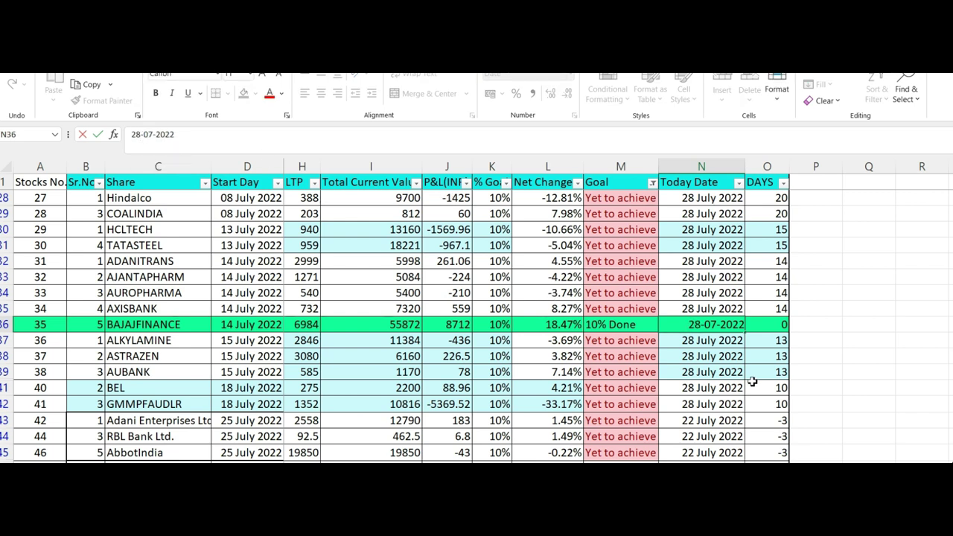
pyautogui.click(730, 370)
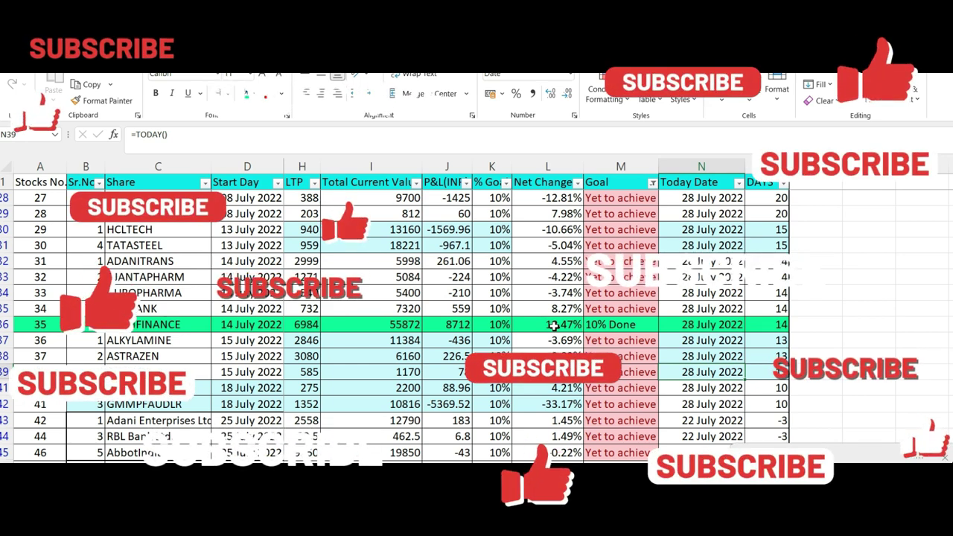
# Examine the Average Goal Achieved% summary below the table and the formula behind its value.
pyautogui.press('Left')
pyautogui.press('Left')
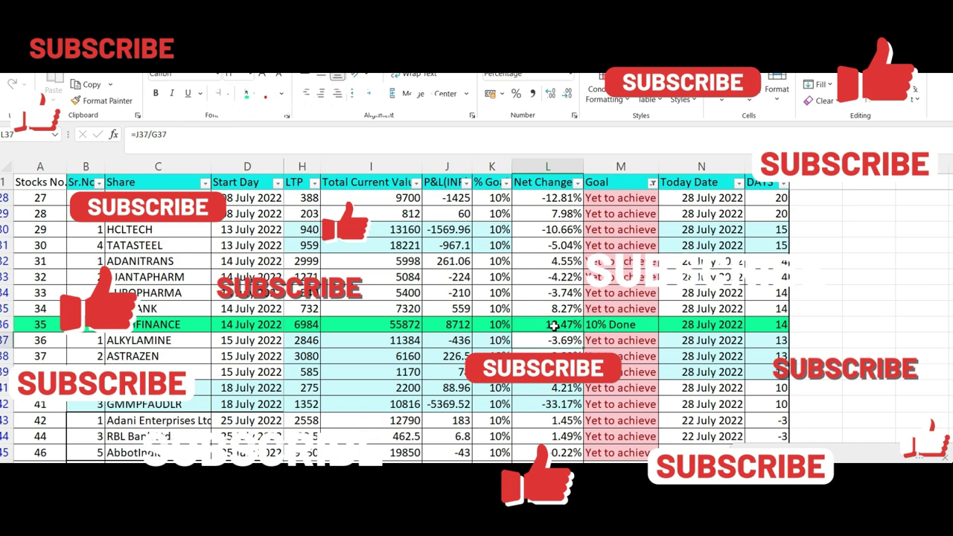
pyautogui.press('Down')
pyautogui.press('Down')
pyautogui.press('Down')
pyautogui.press('Down')
pyautogui.press('Down')
pyautogui.press('Down')
pyautogui.press('Down')
pyautogui.press('Down')
pyautogui.press('Down')
pyautogui.press('Down')
pyautogui.press('Down')
pyautogui.press('Down')
pyautogui.press('Down')
pyautogui.press('Down')
pyautogui.press('Down')
pyautogui.press('Down')
pyautogui.press('Down')
pyautogui.press('Down')
pyautogui.press('Down')
pyautogui.press('Down')
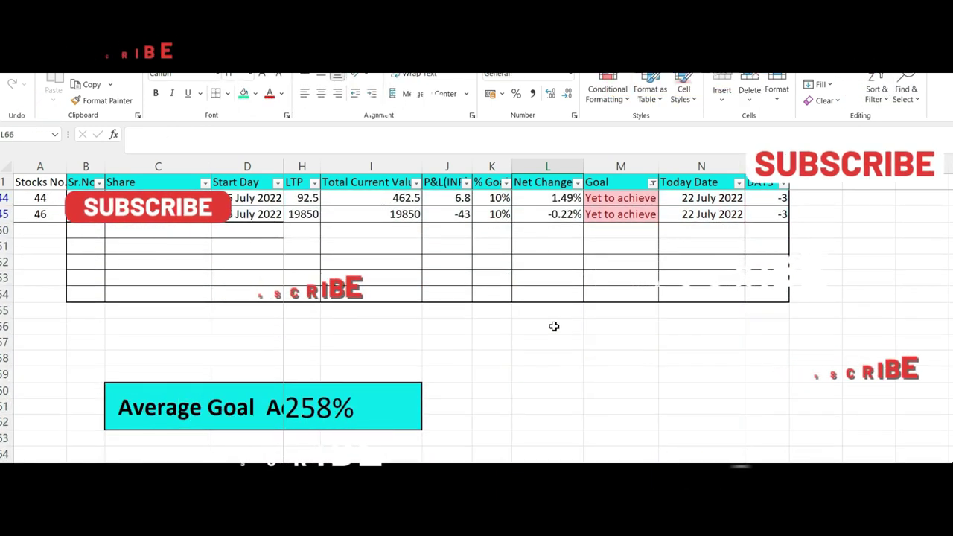
pyautogui.press('Up')
pyautogui.press('Up')
pyautogui.press('Up')
pyautogui.press('Up')
pyautogui.press('Up')
pyautogui.press('Up')
pyautogui.press('Left')
pyautogui.press('Left')
pyautogui.press('Left')
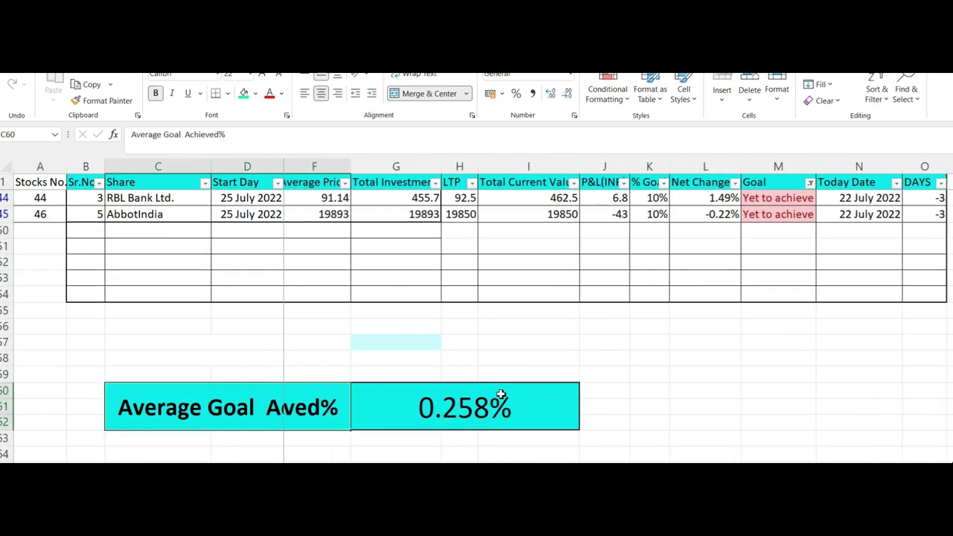
pyautogui.press('Right')
pyautogui.press('Left')
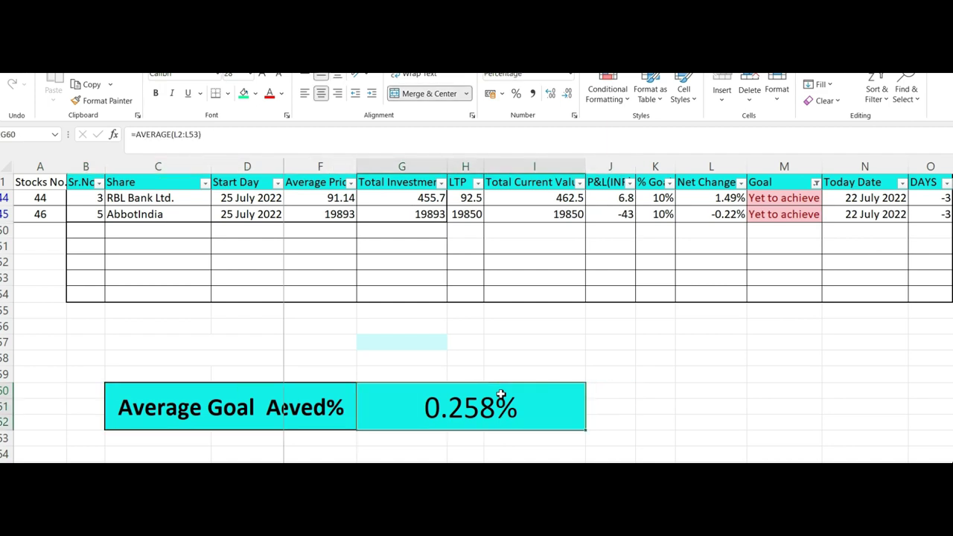
# Go back up to the BAJAJFINANCE row and review the shares around it.
pyautogui.press('Up')
pyautogui.press('Up')
pyautogui.press('Up')
pyautogui.press('Up')
pyautogui.press('Up')
pyautogui.press('Up')
pyautogui.press('Up')
pyautogui.press('Up')
pyautogui.press('Up')
pyautogui.press('Up')
pyautogui.press('Up')
pyautogui.press('Up')
pyautogui.press('Up')
pyautogui.press('Up')
pyautogui.press('Up')
pyautogui.press('Up')
pyautogui.press('Up')
pyautogui.press('Up')
pyautogui.press('Up')
pyautogui.press('Up')
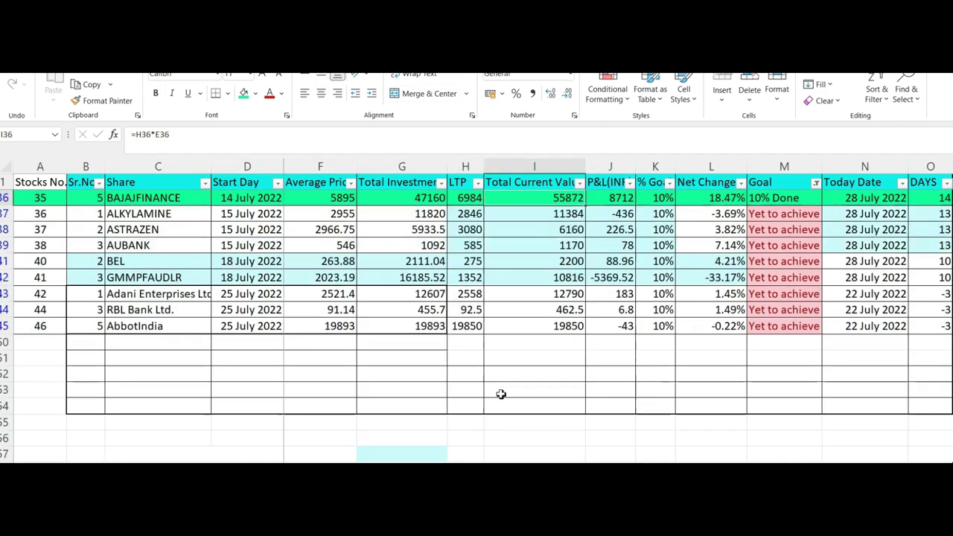
pyautogui.press('Down')
pyautogui.press('Down')
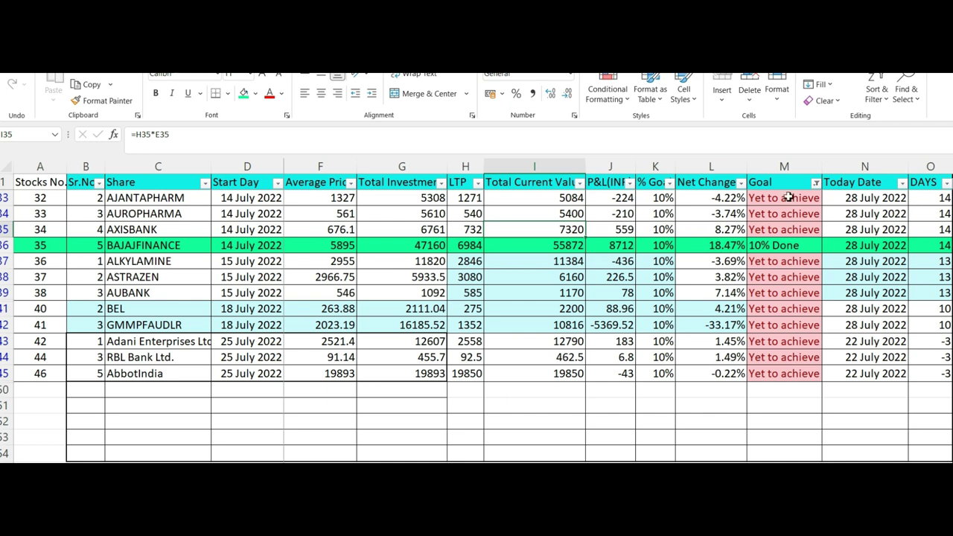
# Filter the Net Change column to show only -33.17%, -12.81%, -11.65%, -10.66% and -10.01%.
pyautogui.click(740, 183)
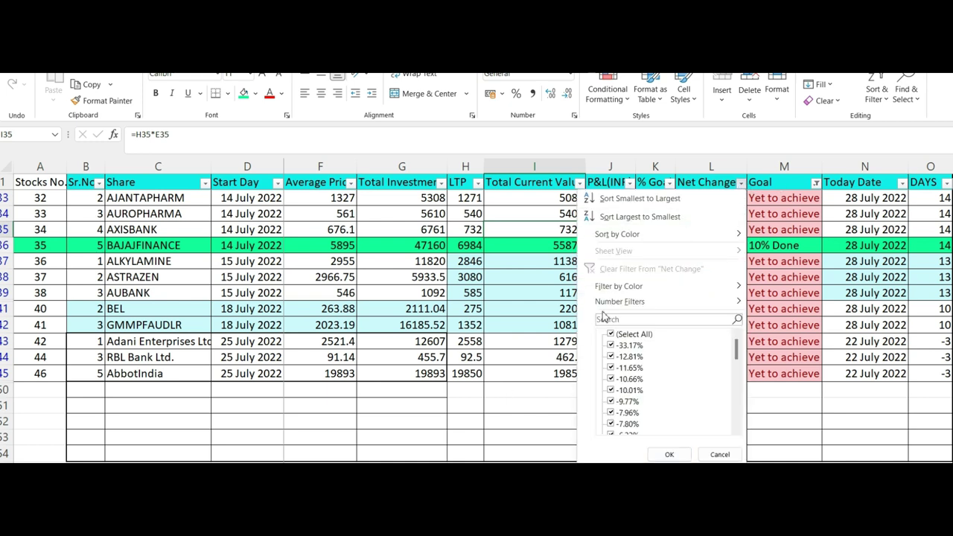
pyautogui.click(611, 334)
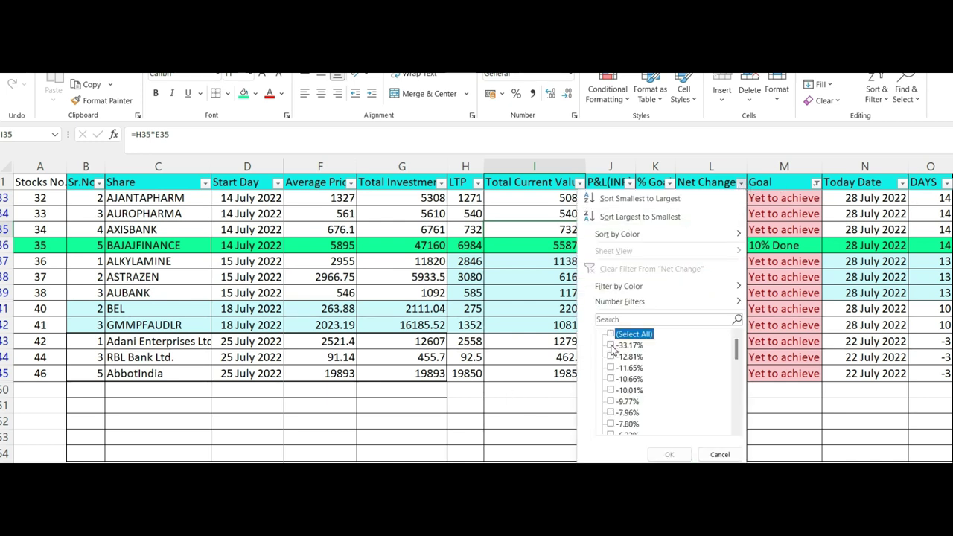
pyautogui.click(610, 345)
pyautogui.click(611, 356)
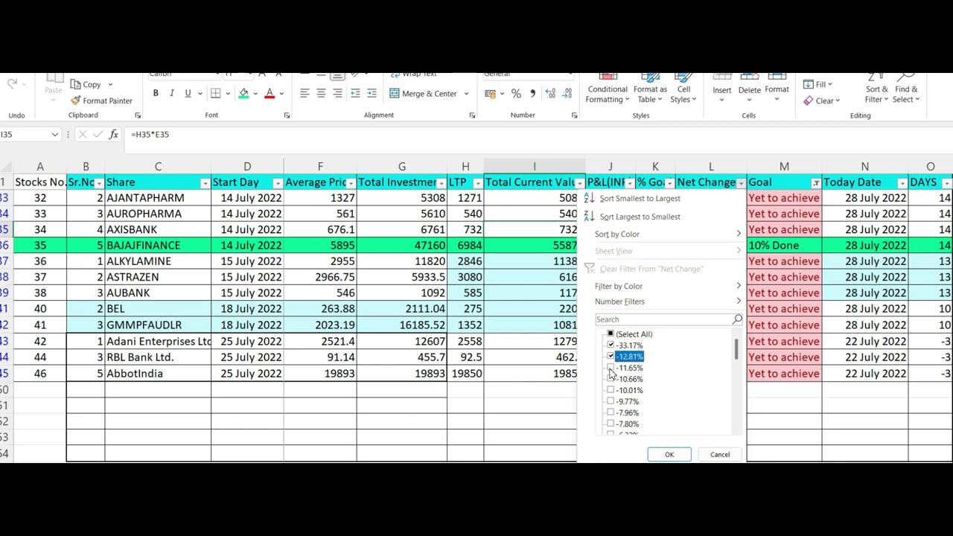
pyautogui.click(610, 367)
pyautogui.click(611, 378)
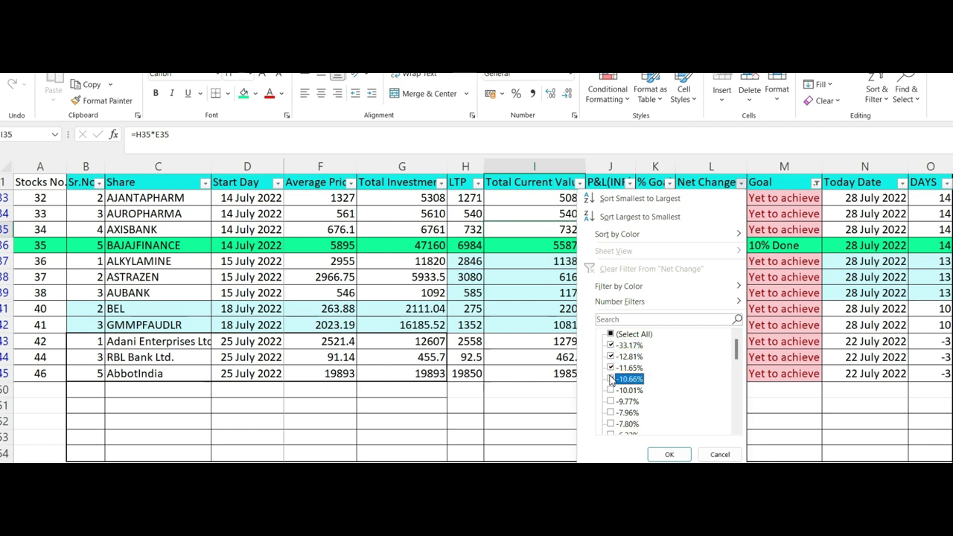
pyautogui.click(611, 390)
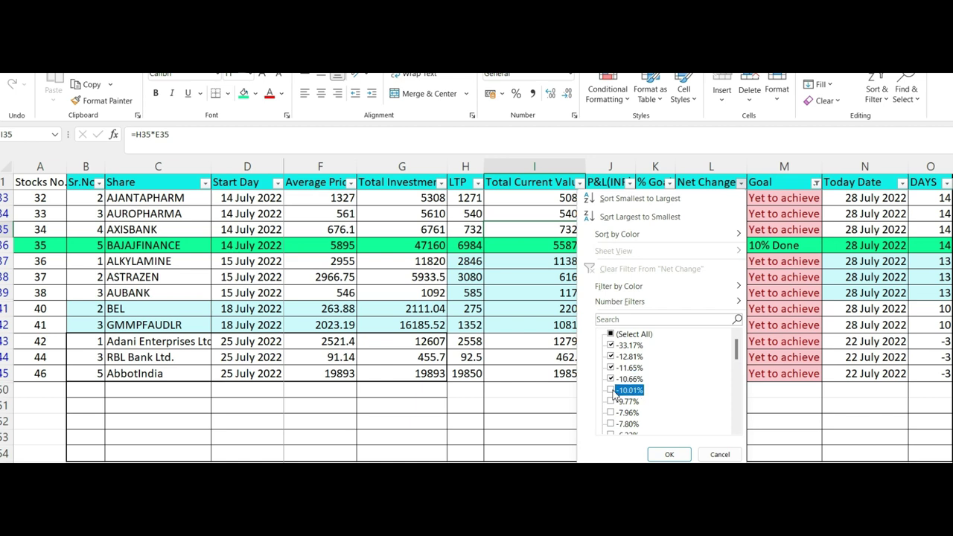
pyautogui.click(668, 455)
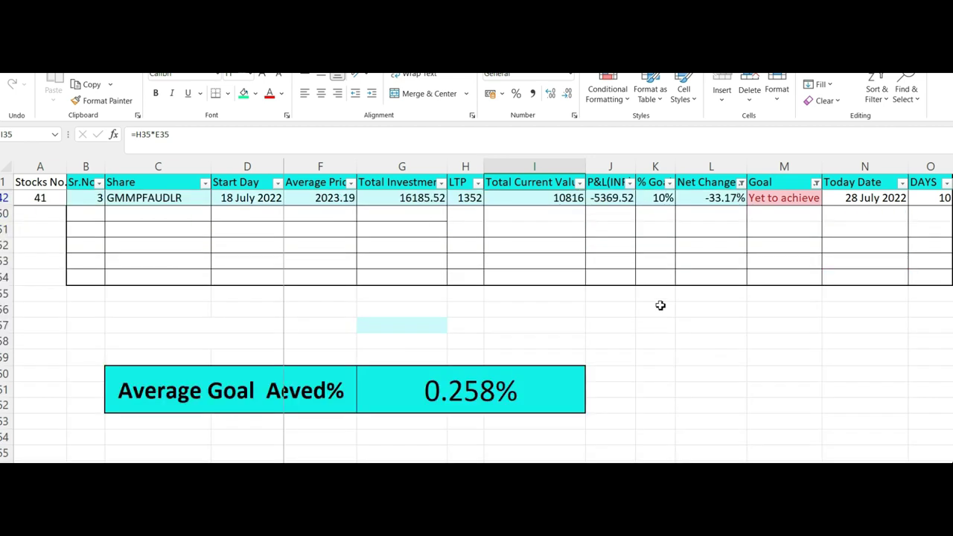
# Return to the top of the filtered share list and select the HCLTECH share to review its row.
pyautogui.click(660, 305)
pyautogui.hotkey('ctrl', 'z')
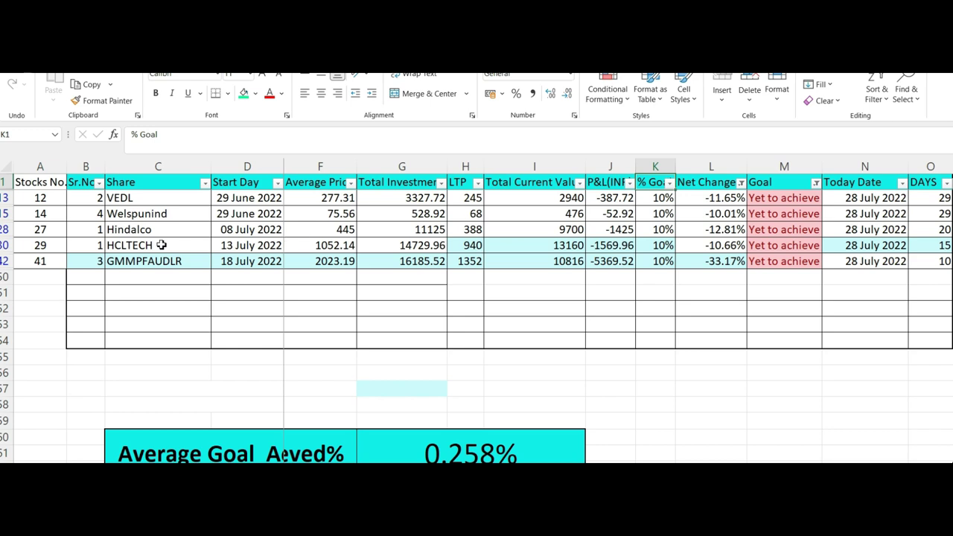
pyautogui.click(130, 247)
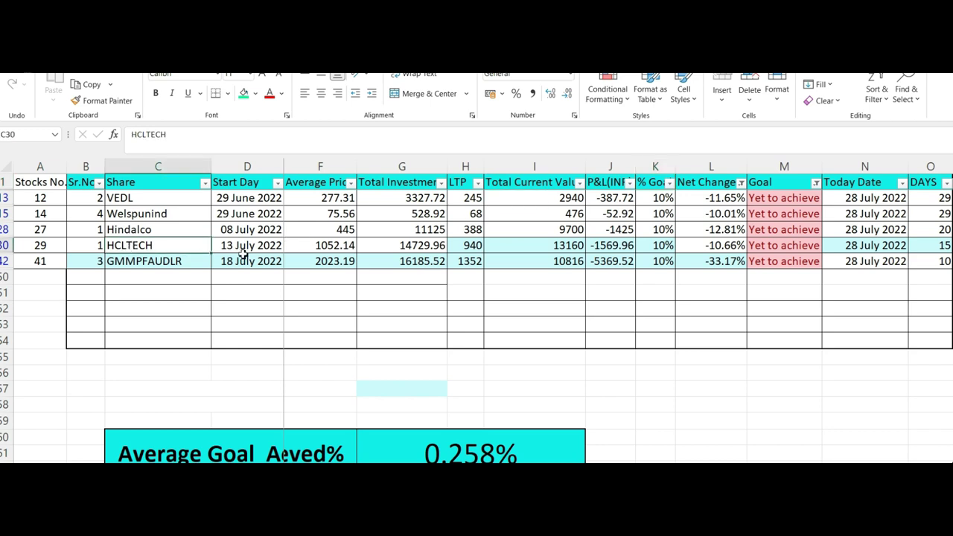